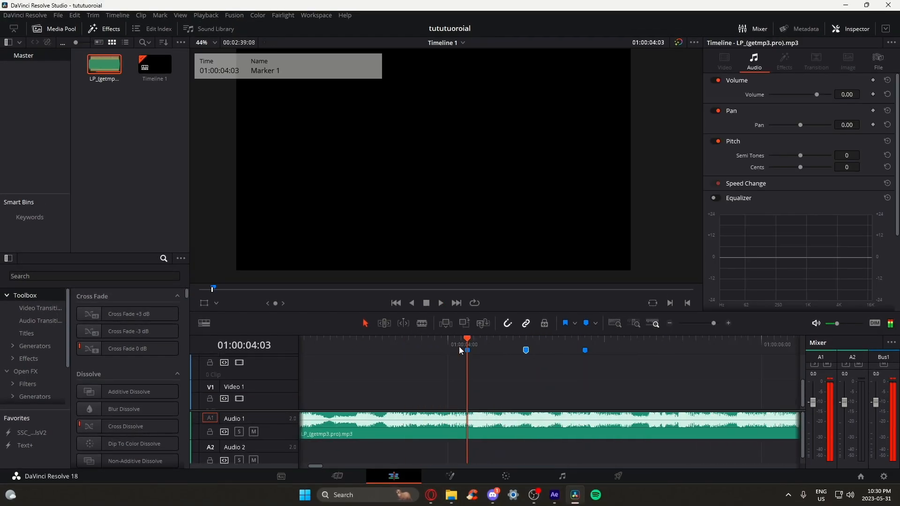
Start playback of the song to listen through the beat markers
key(space)
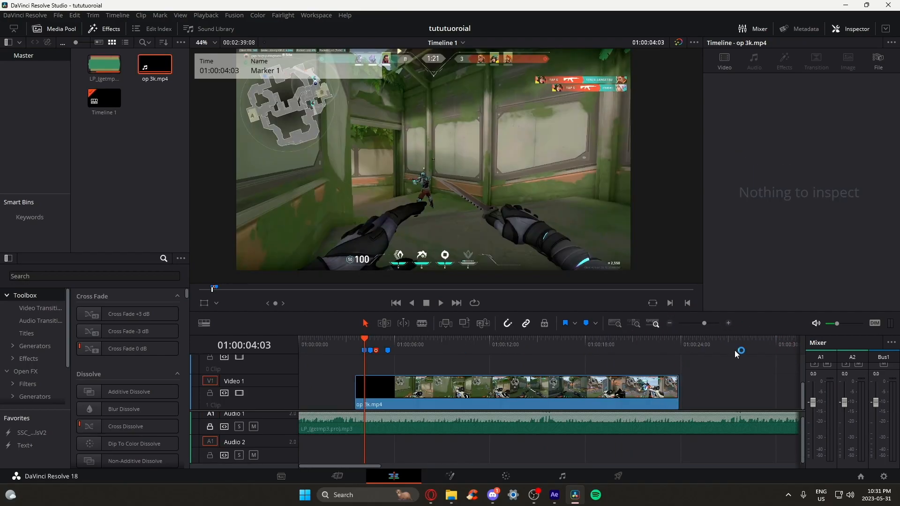
Zoom into the timeline and slide the gameplay clip earlier to line up with the markers
drag(703, 323, 707, 323)
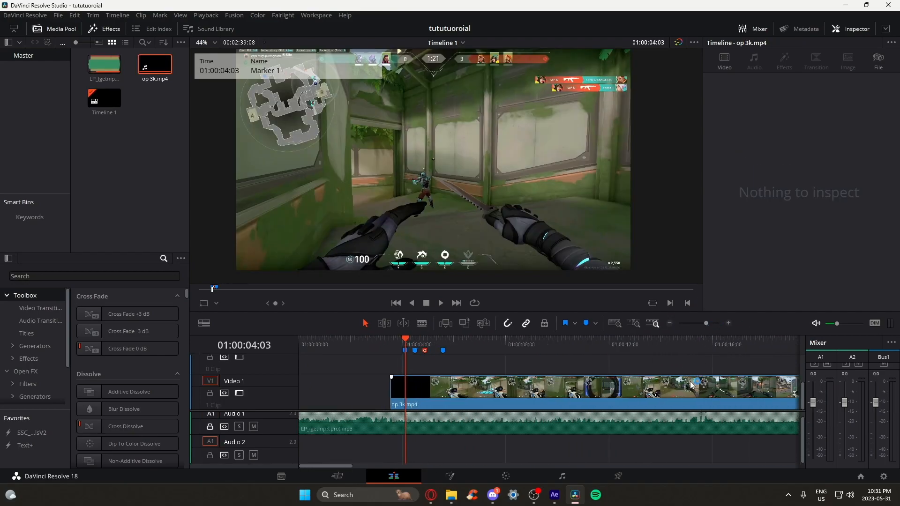
drag(691, 385, 667, 398)
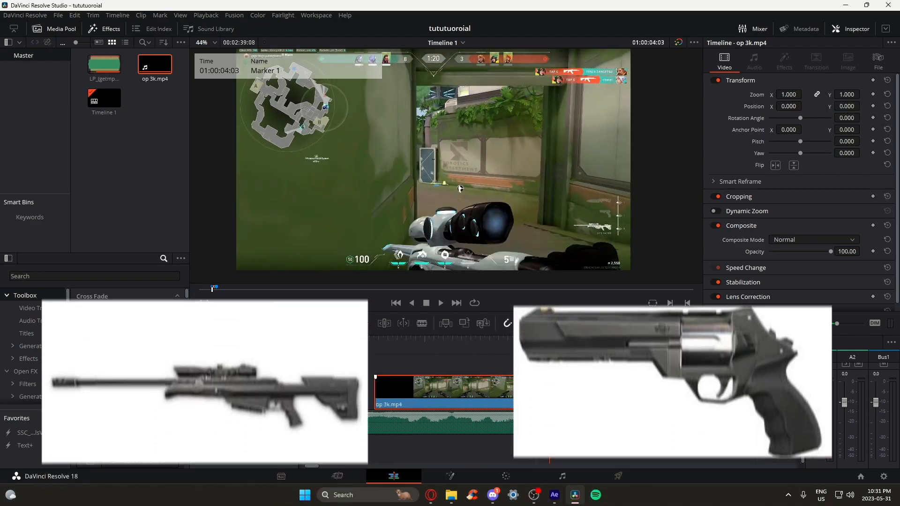
drag(626, 395, 607, 397)
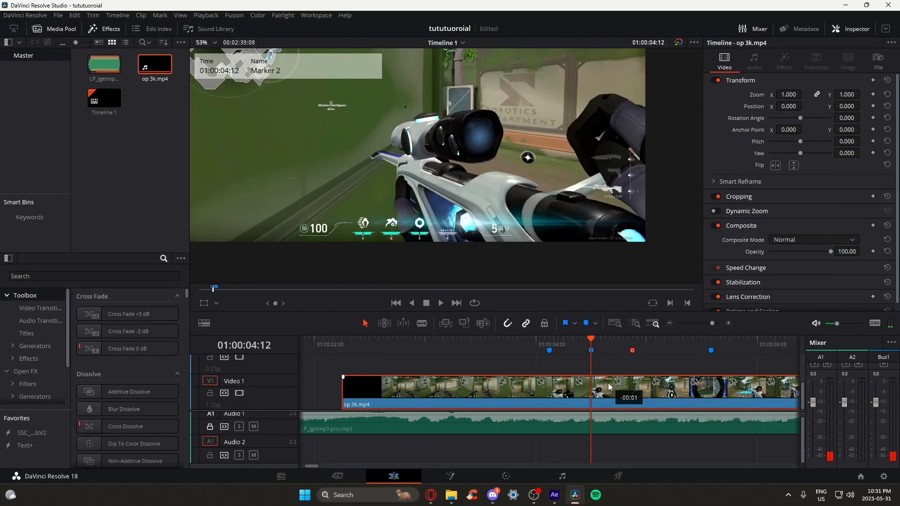
Return the playhead to the first marker and jump to the next one
click(550, 343)
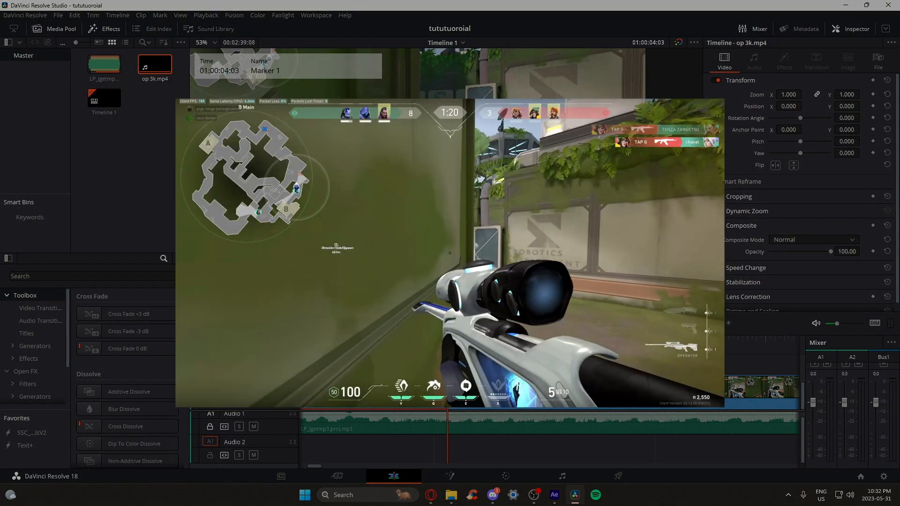
key(m)
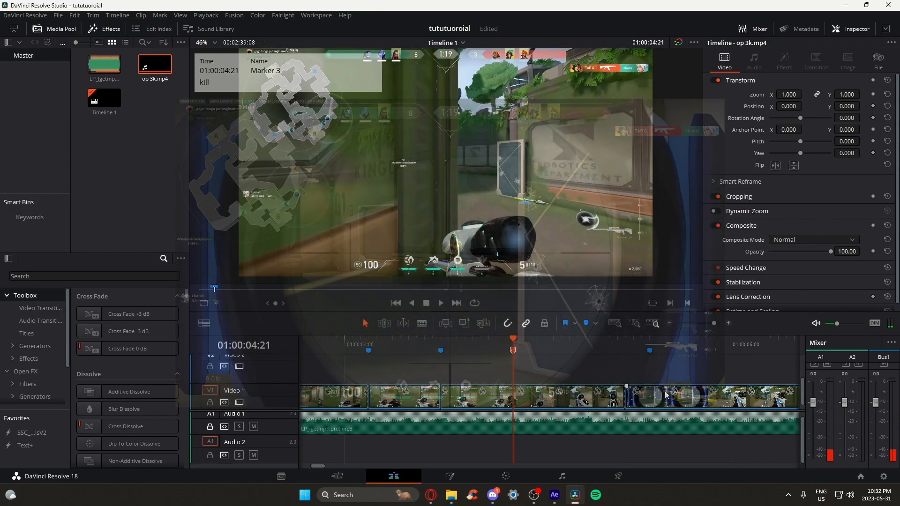
scroll(549, 373, down, 3)
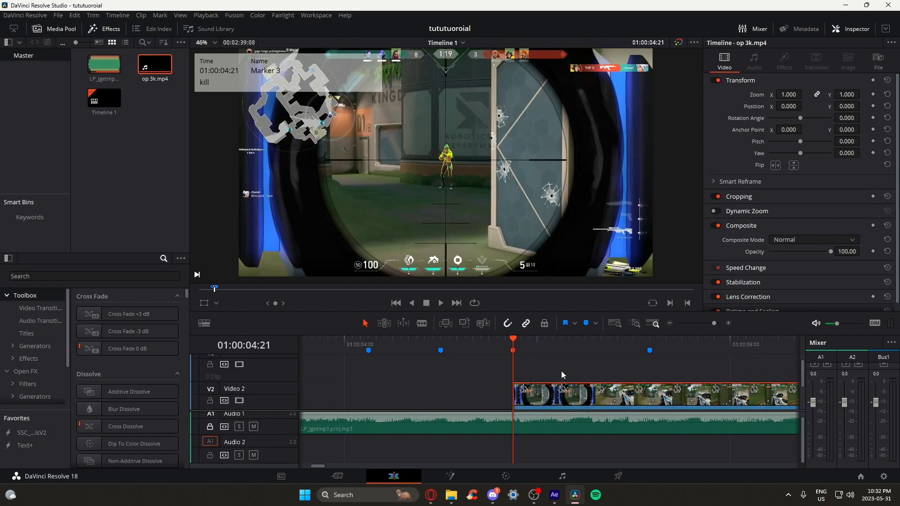
alt+scroll(555, 380, down, 3)
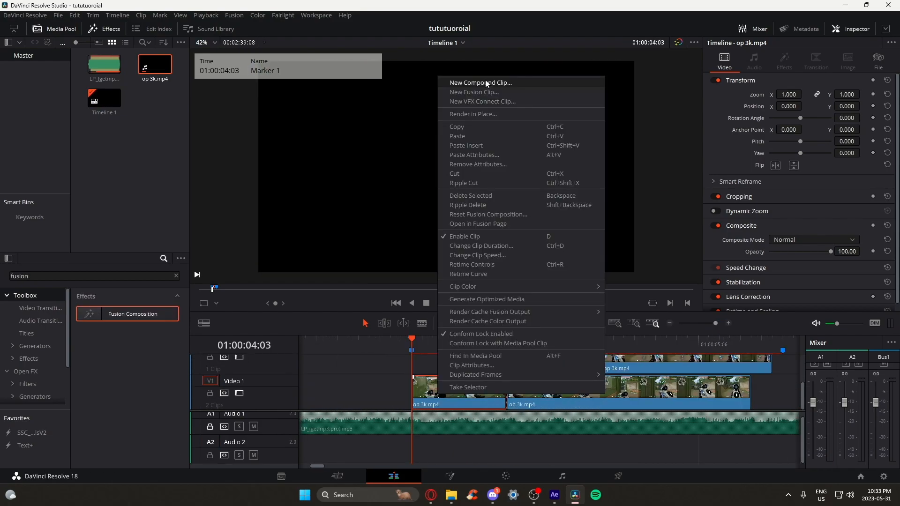
text(t name)
Name the compound clip and split the Fusion Composition at the beat markers into three pieces
key(Return)
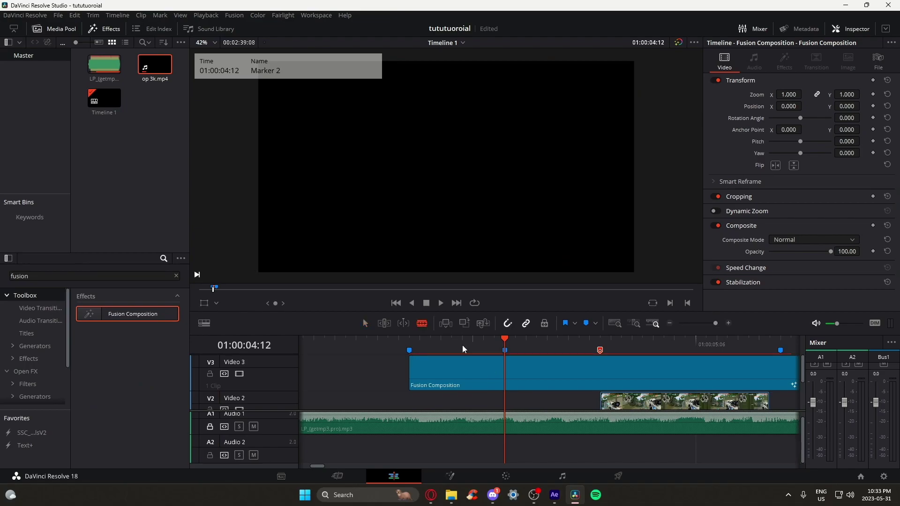
key(ctrl+b)
click(549, 382)
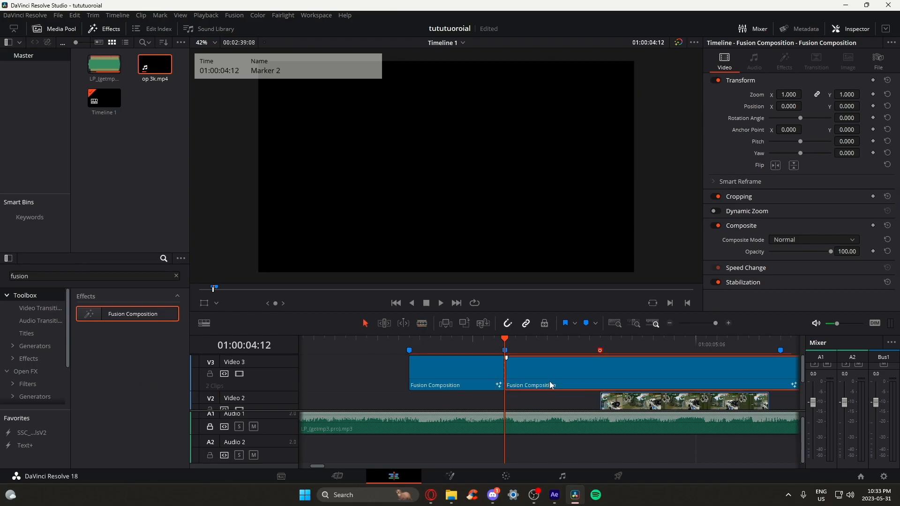
key(Delete)
key(Down)
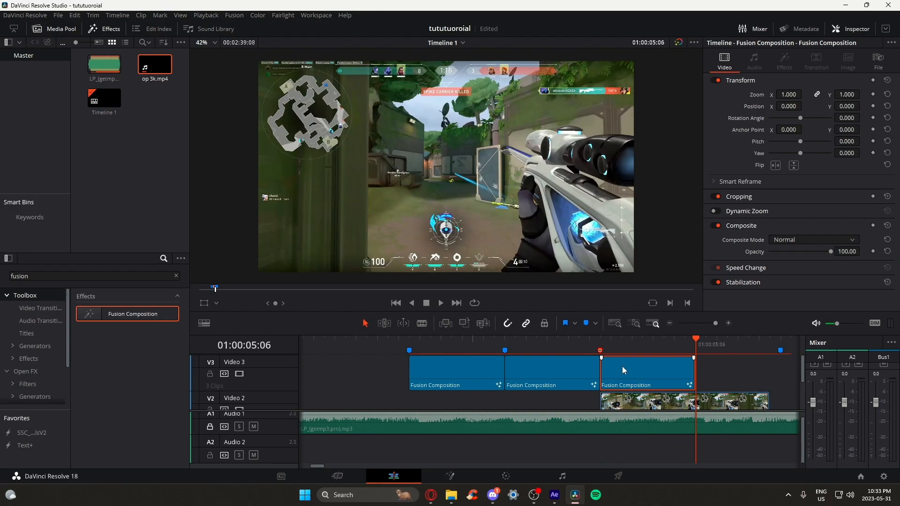
Open the first composition clip on the Fusion page
right_click(430, 388)
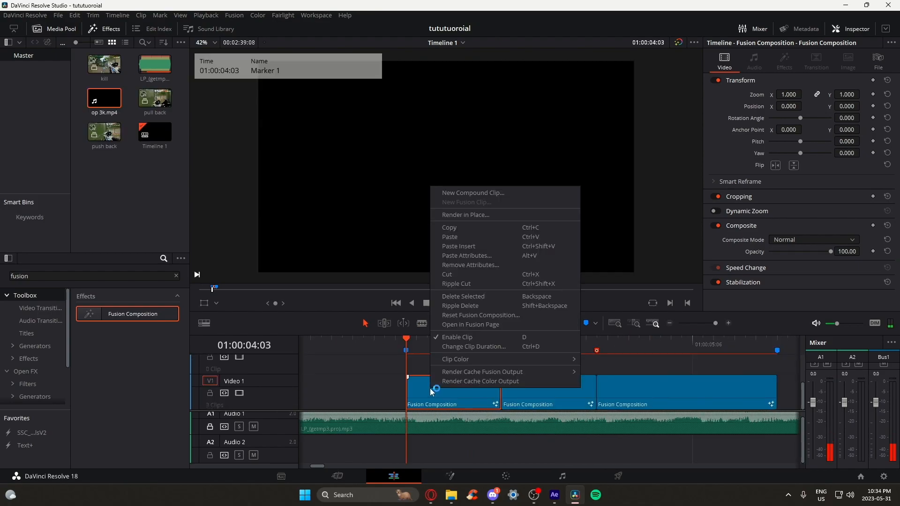
click(492, 325)
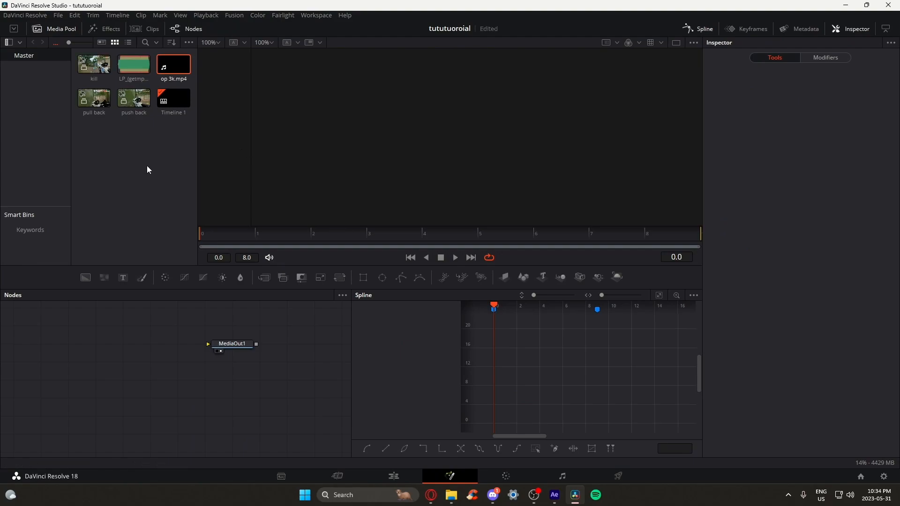
Bring the pull back clip from the Media Pool into the node graph as MediaIn1
mouse_move(94, 100)
mouse_down()
mouse_move(77, 371)
mouse_move(39, 343)
mouse_up()
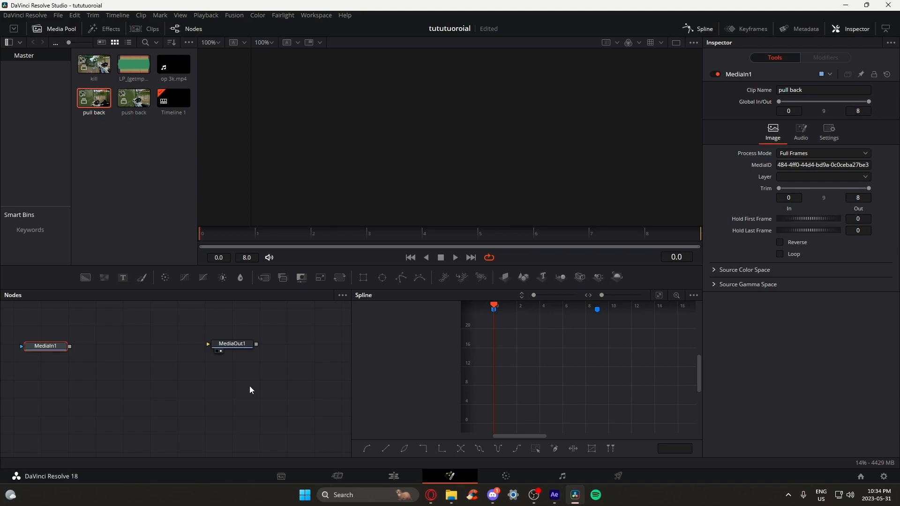
Add Optical Flow and Time Stretcher nodes after the clip and connect them to MediaOut1
key(shift+space)
text(op)
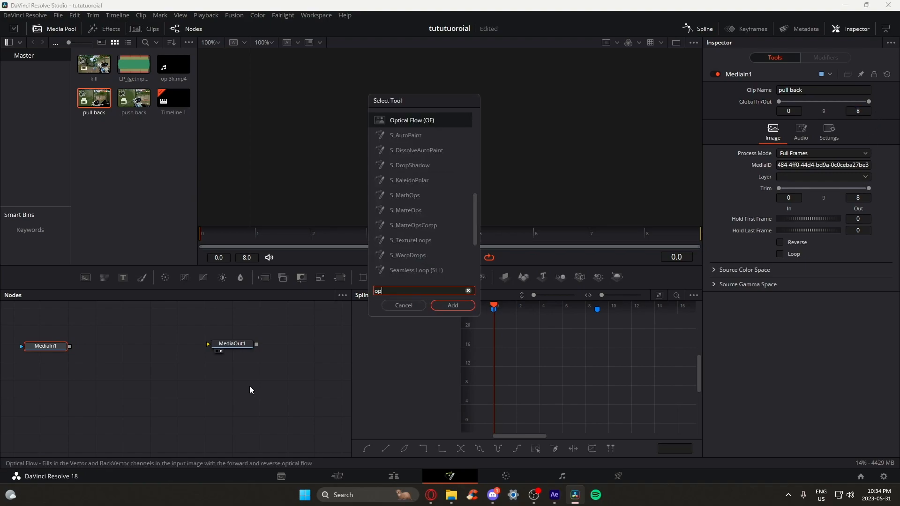
text(tical)
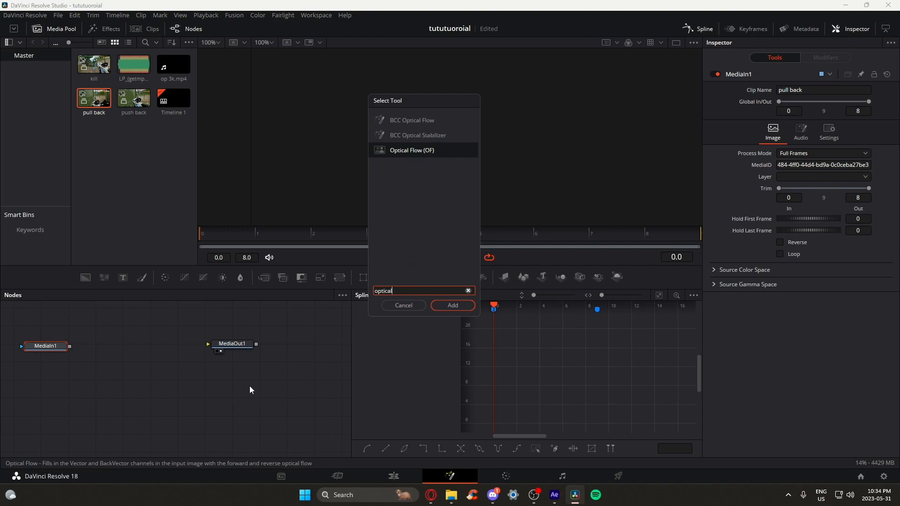
key(Return)
key(shift+space)
text(time stre)
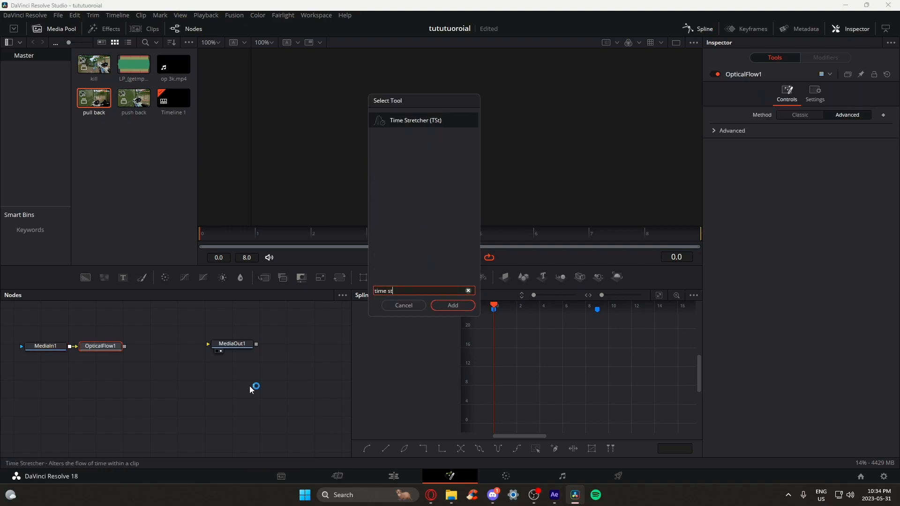
key(Return)
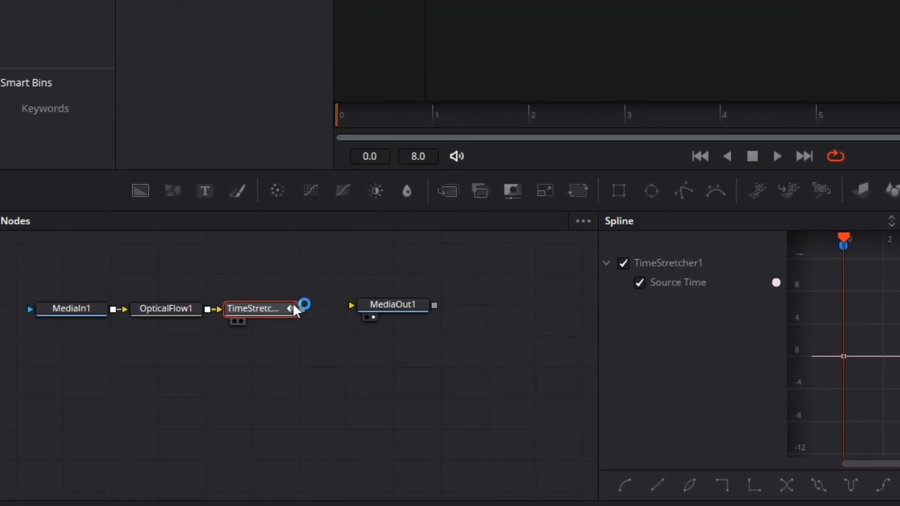
drag(310, 307, 383, 305)
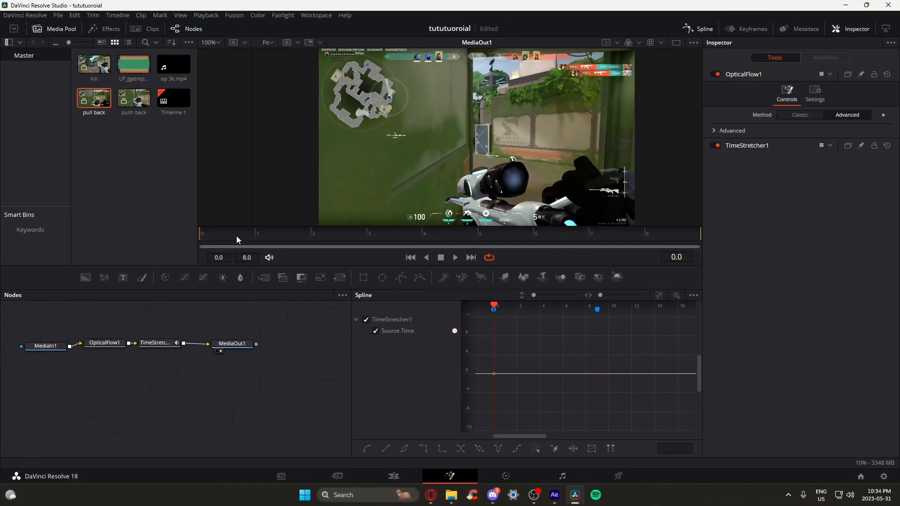
Keyframe the Time Stretcher's Source Time rising from 0 to 8
click(255, 234)
click(43, 346)
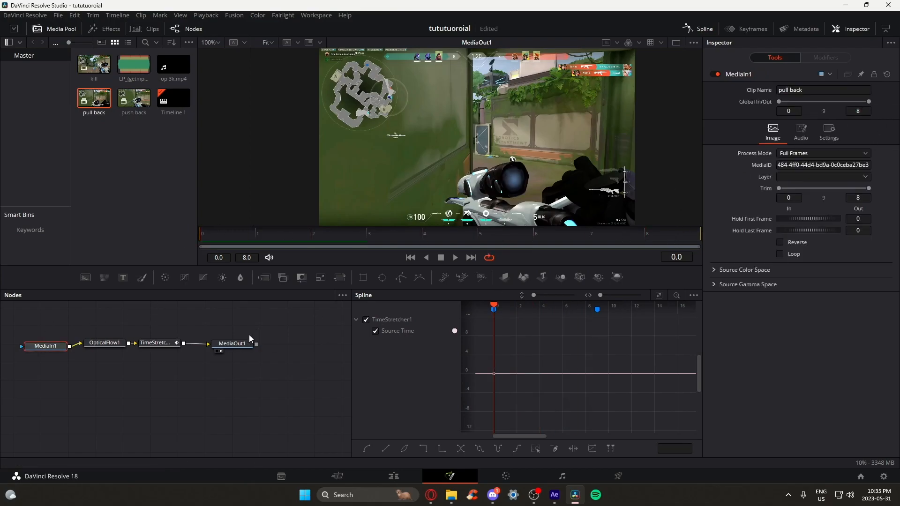
click(166, 344)
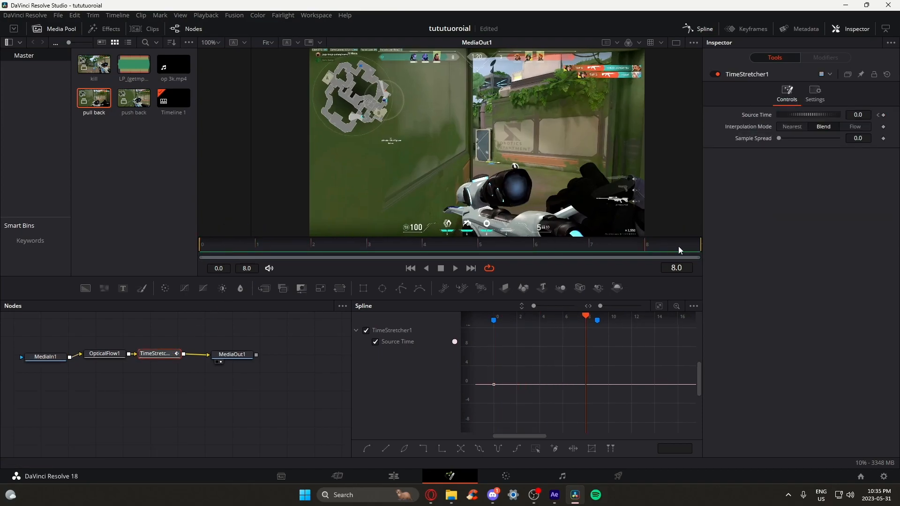
text(8)
key(Return)
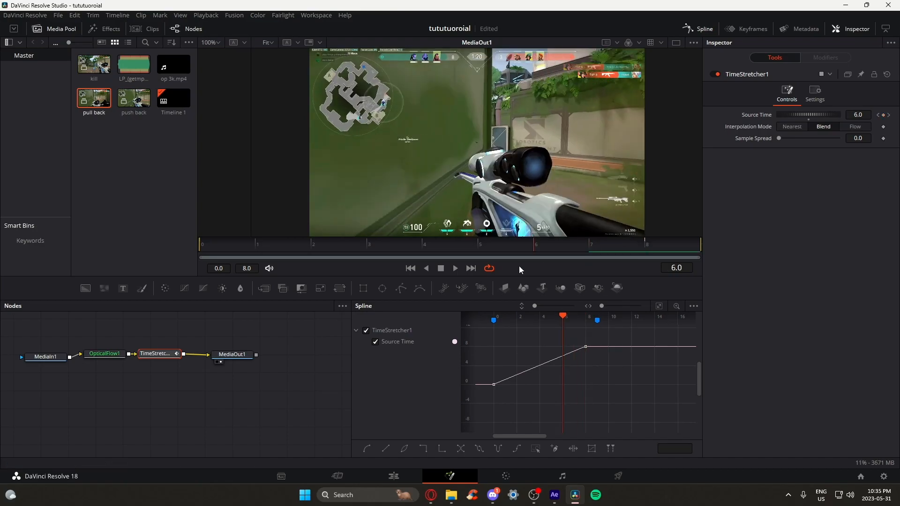
Set interpolation to Flow with previous and next frames in backward warping, and fit the curve in view
click(852, 127)
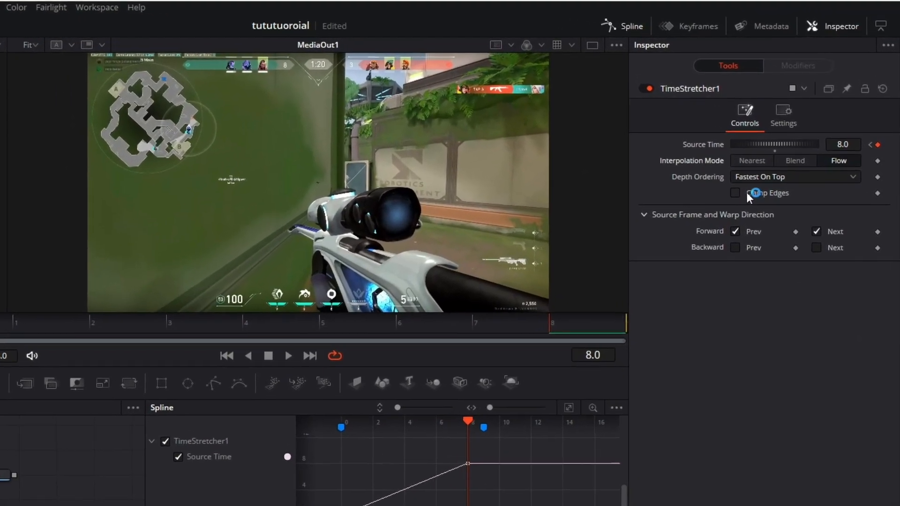
click(727, 275)
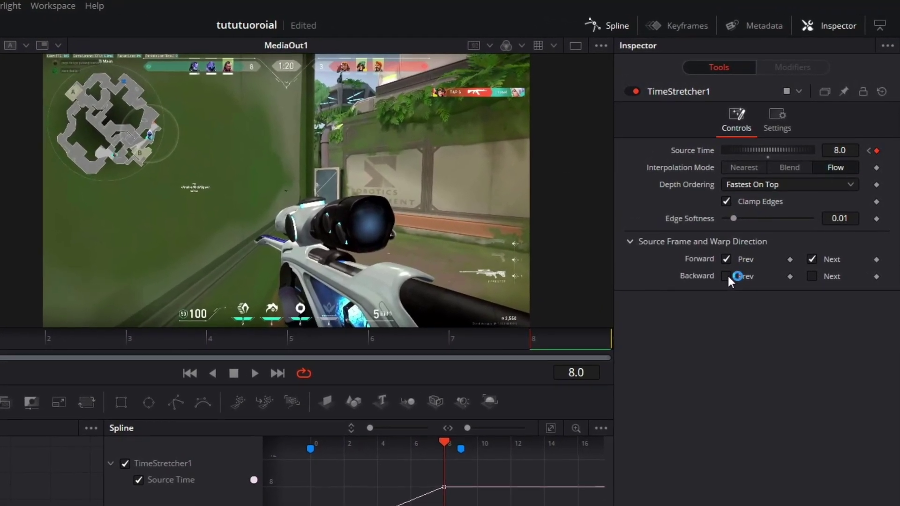
click(812, 274)
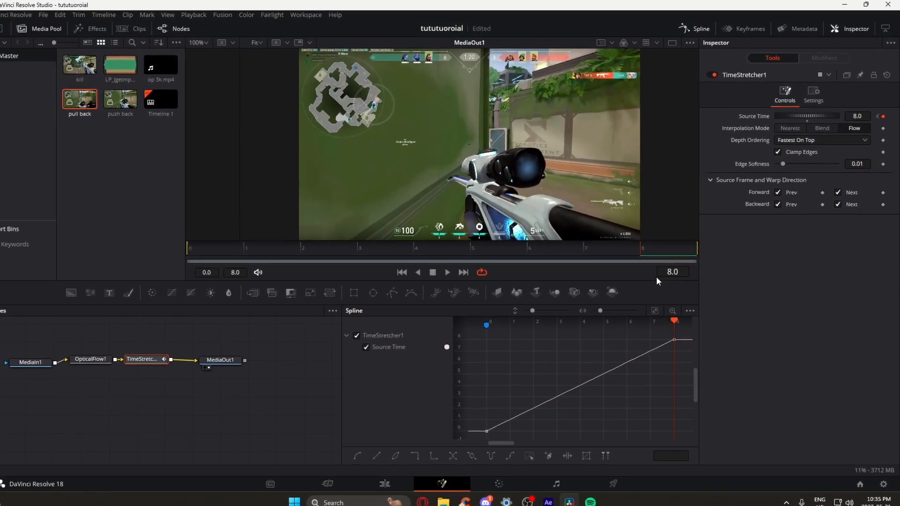
click(658, 259)
Reshape the Source Time spline to rise steeply then ease into the frame-8 keyframe, and return to the Edit page
key(space)
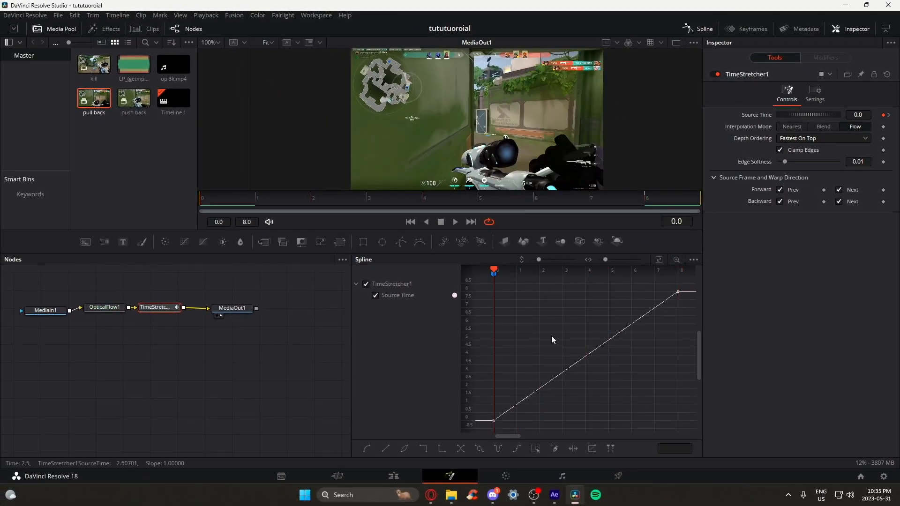
drag(555, 334, 487, 426)
click(385, 448)
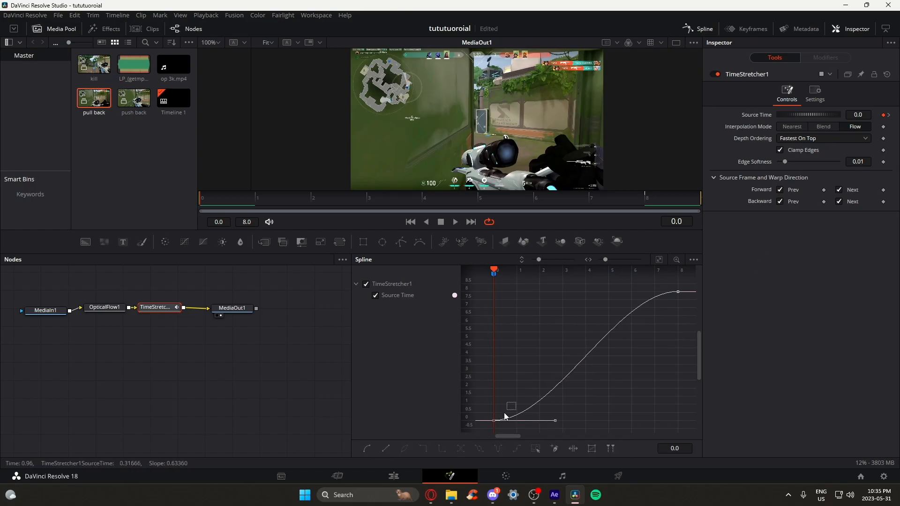
drag(555, 420, 497, 304)
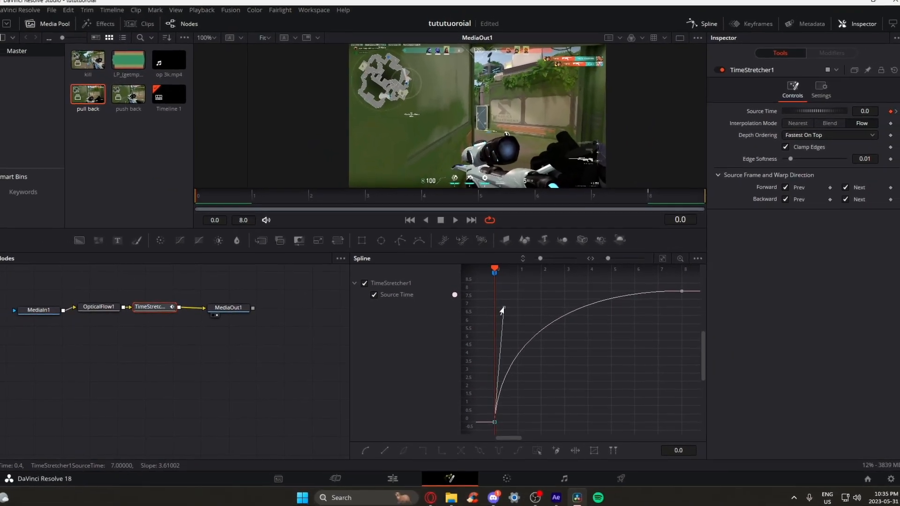
drag(500, 311, 499, 313)
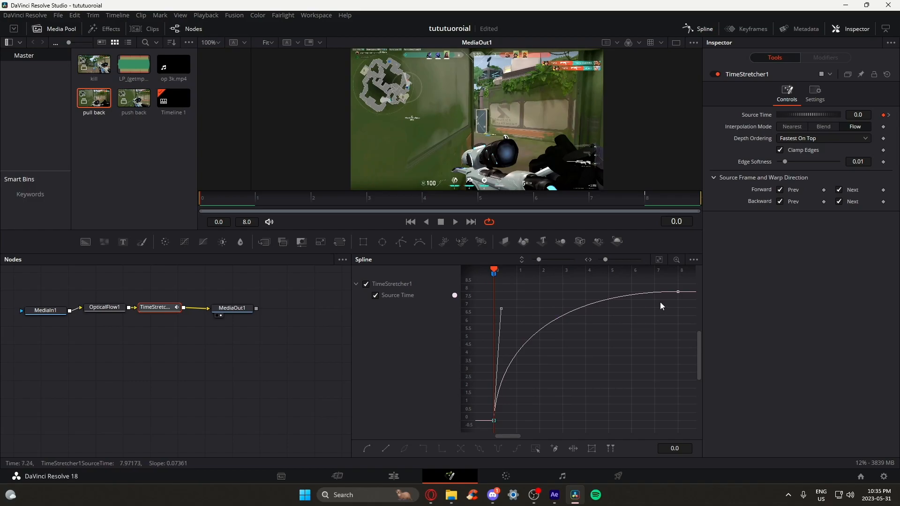
drag(661, 292, 614, 301)
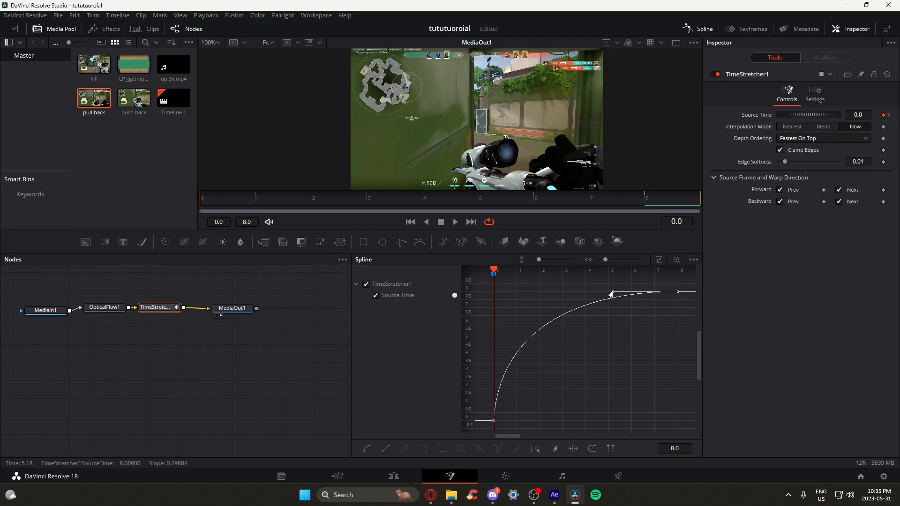
key(shift+4)
key(space)
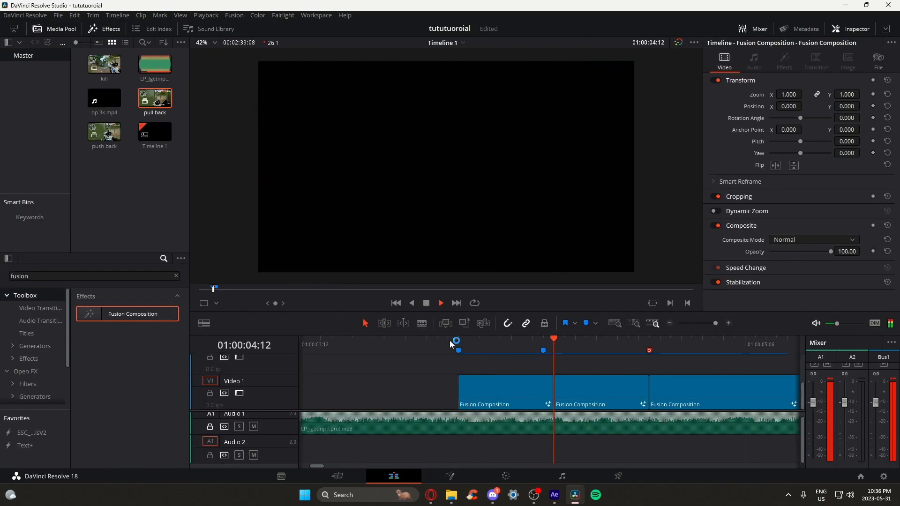
key(space)
scroll(572, 365, up, 2)
scroll(564, 367, down, 2)
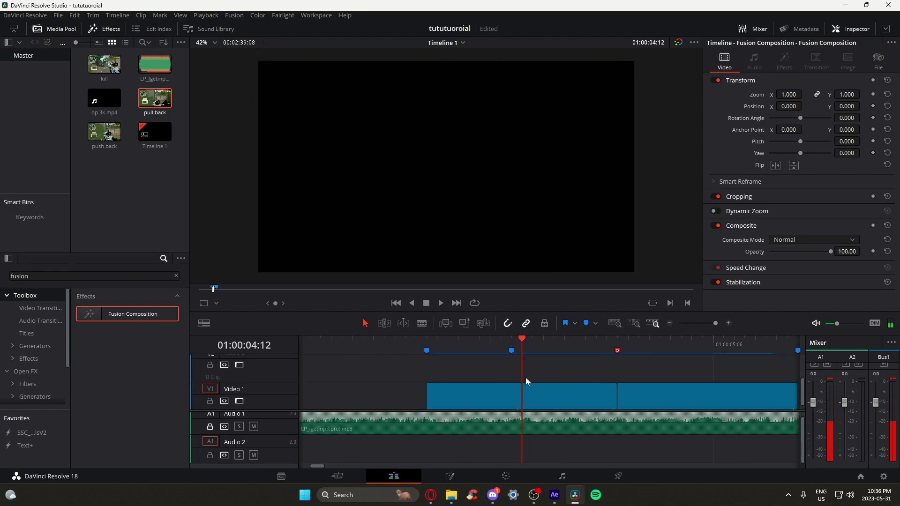
click(508, 338)
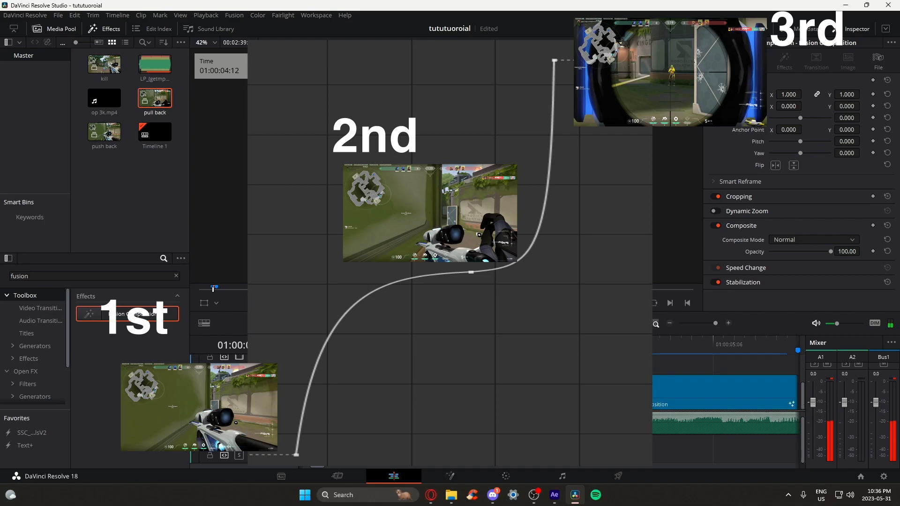
Open the second clip's composition and bring the push back footage into its node graph
right_click(654, 183)
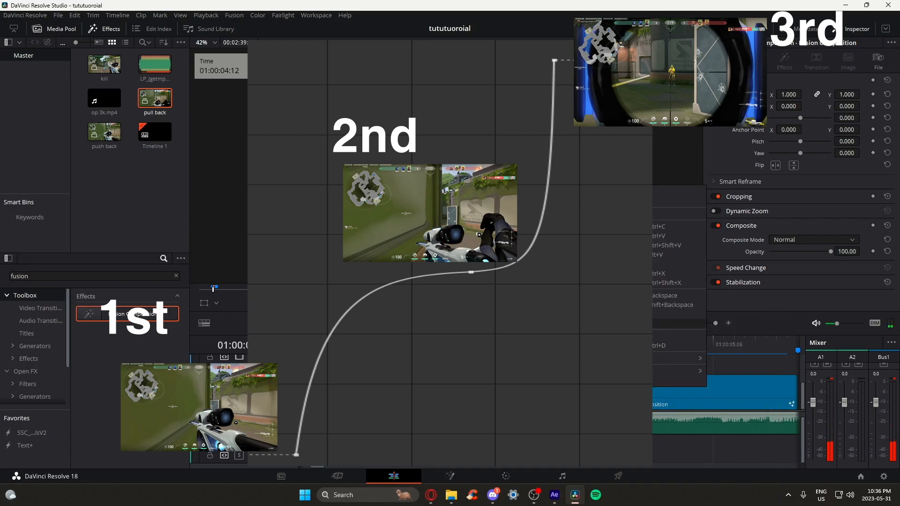
key(Escape)
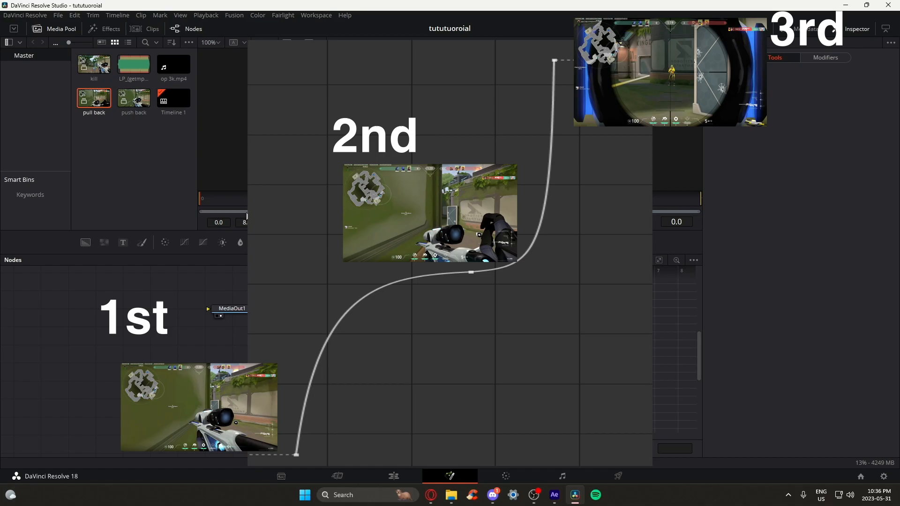
drag(133, 99, 50, 302)
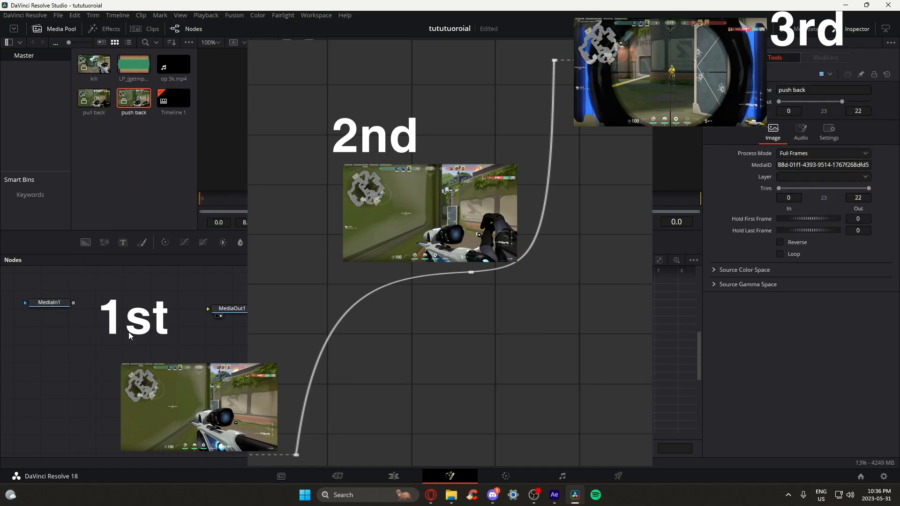
key(shift+space)
text(opti)
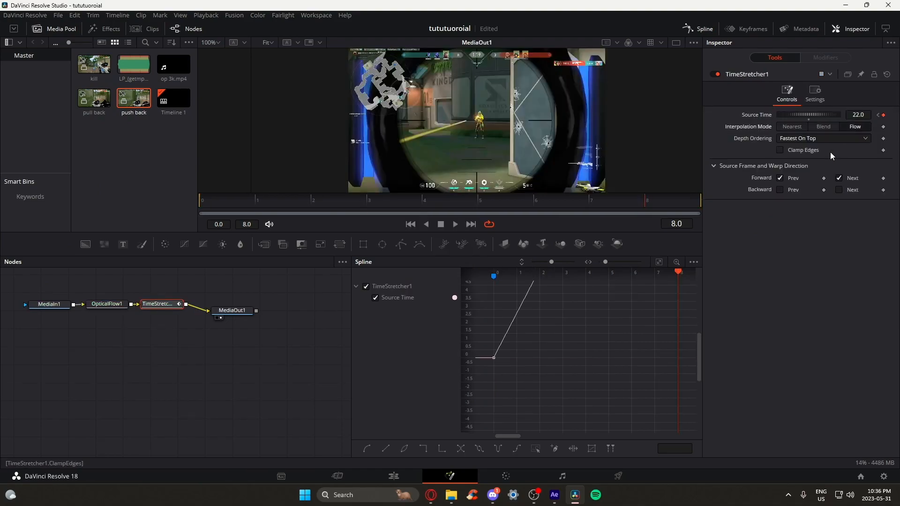
Scrub the opening frames of the push back clip and key Source Time 4 at frame 6
click(211, 198)
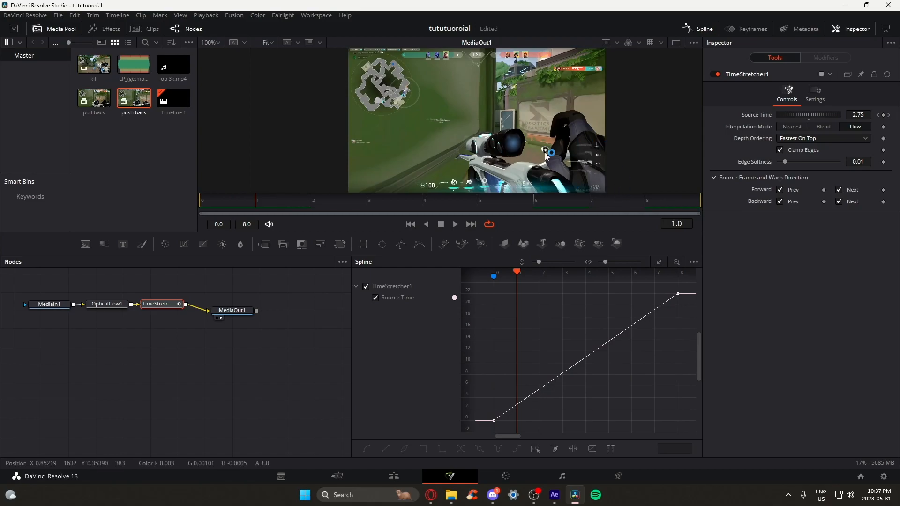
mouse_move(548, 155)
mouse_down()
mouse_move(584, 156)
mouse_move(489, 92)
mouse_up()
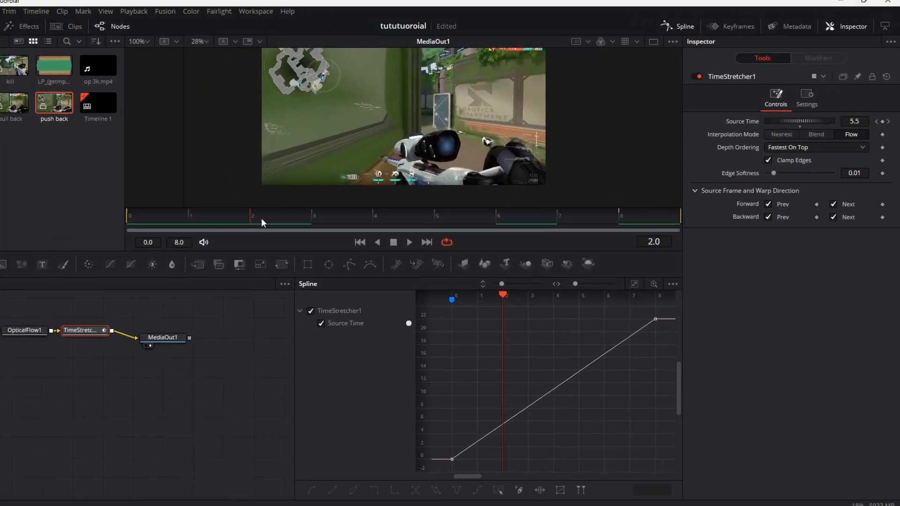
click(204, 202)
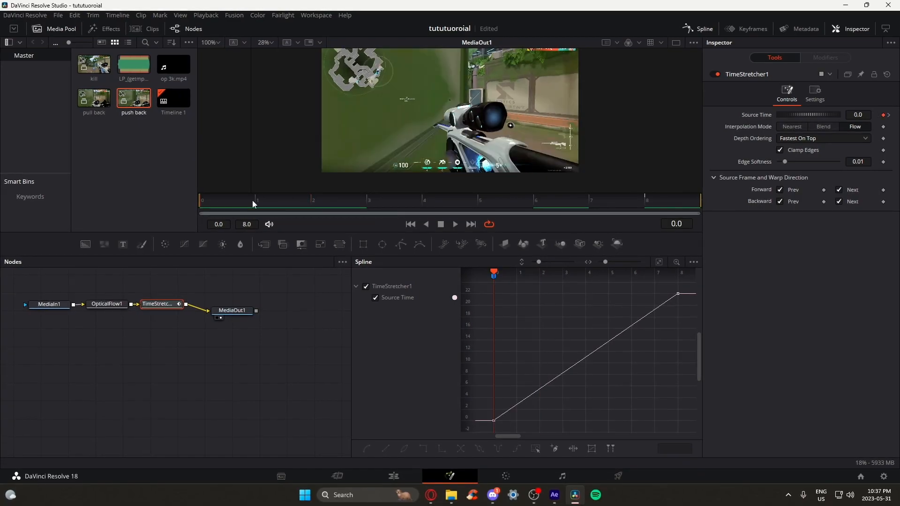
drag(253, 204, 266, 206)
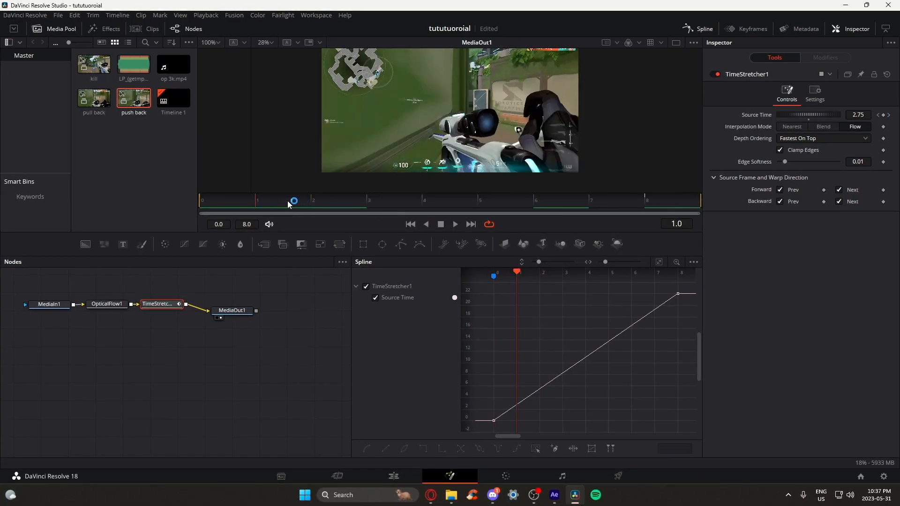
mouse_move(288, 204)
mouse_down()
mouse_move(273, 203)
mouse_move(568, 226)
mouse_up()
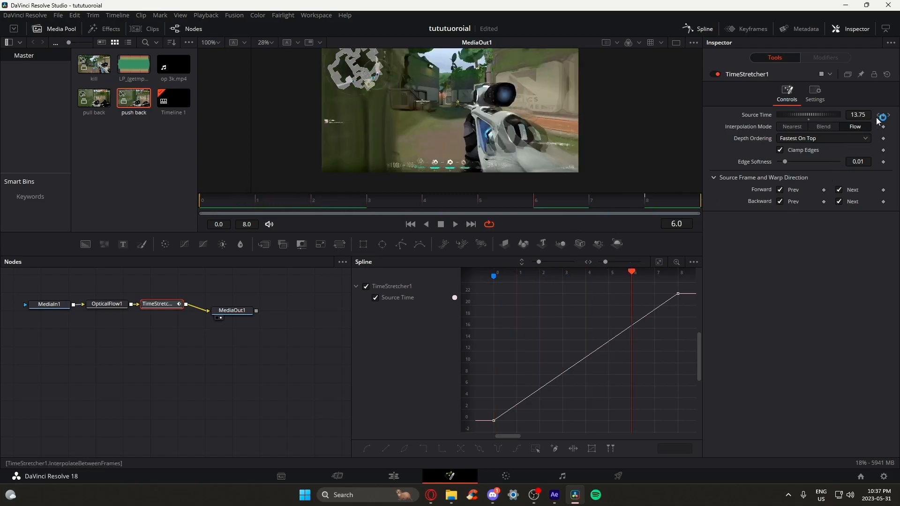
click(647, 374)
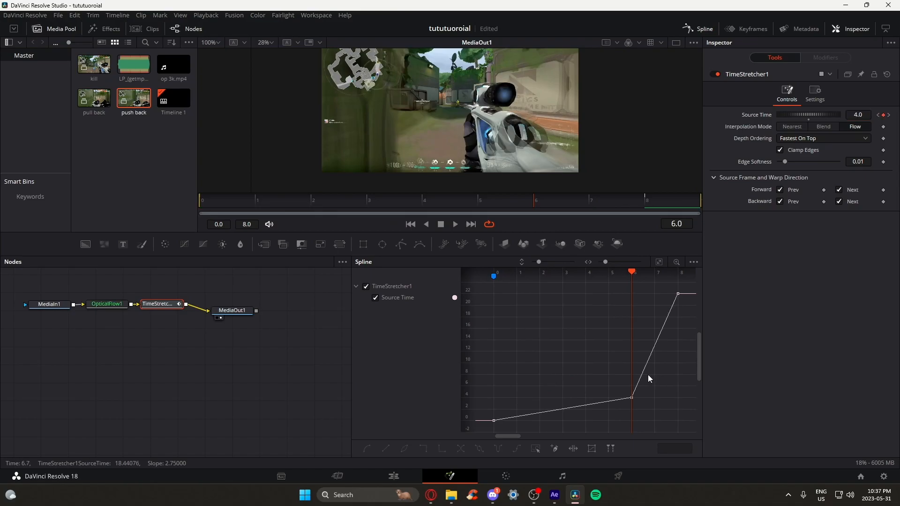
Bend the frame-6 keyframe's tangents so the curve eases out, coasts, then surges toward 22
drag(560, 189, 561, 77)
drag(536, 402, 497, 384)
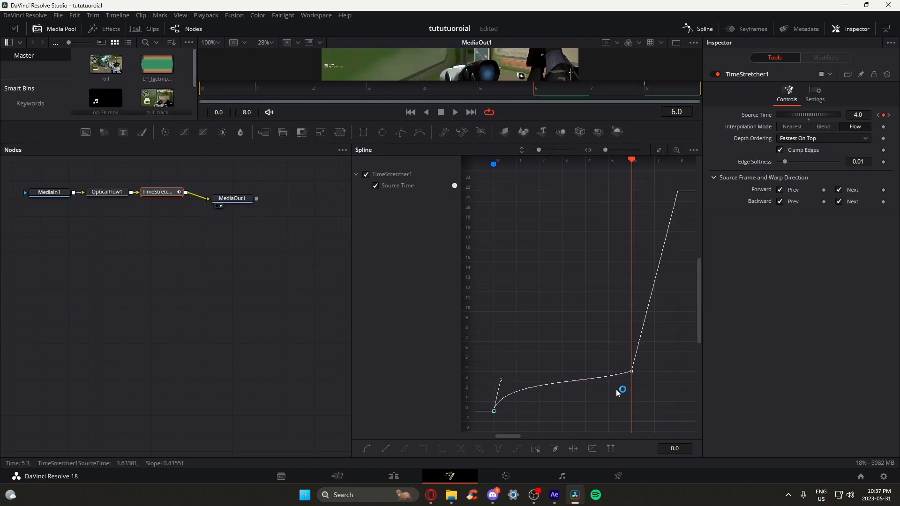
drag(621, 389, 531, 375)
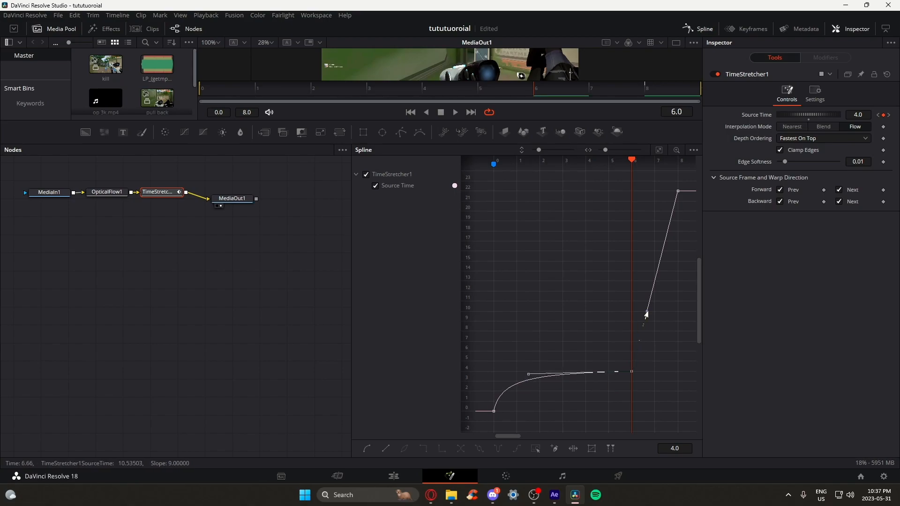
drag(645, 315, 667, 364)
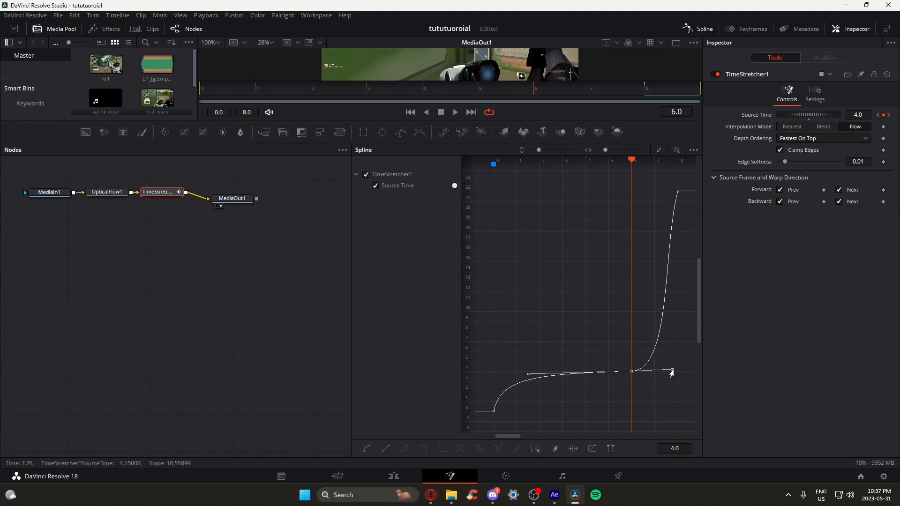
click(577, 386)
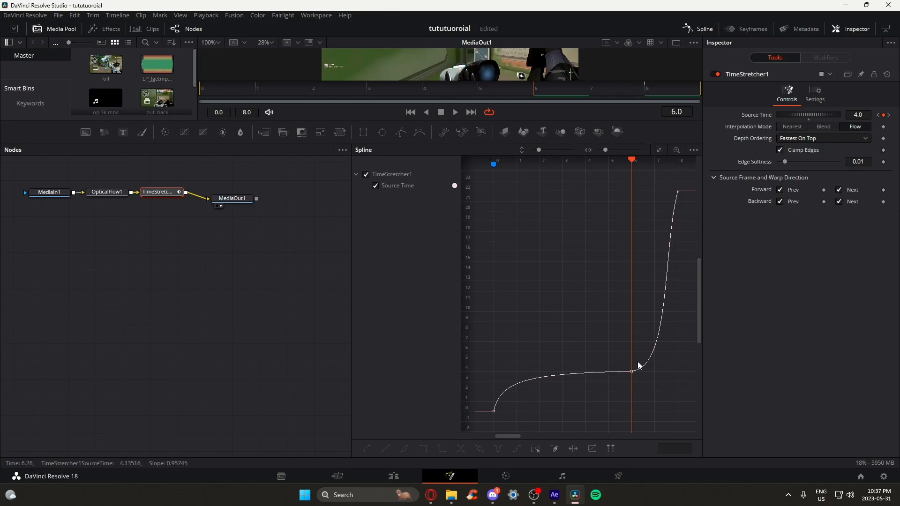
drag(635, 370, 668, 239)
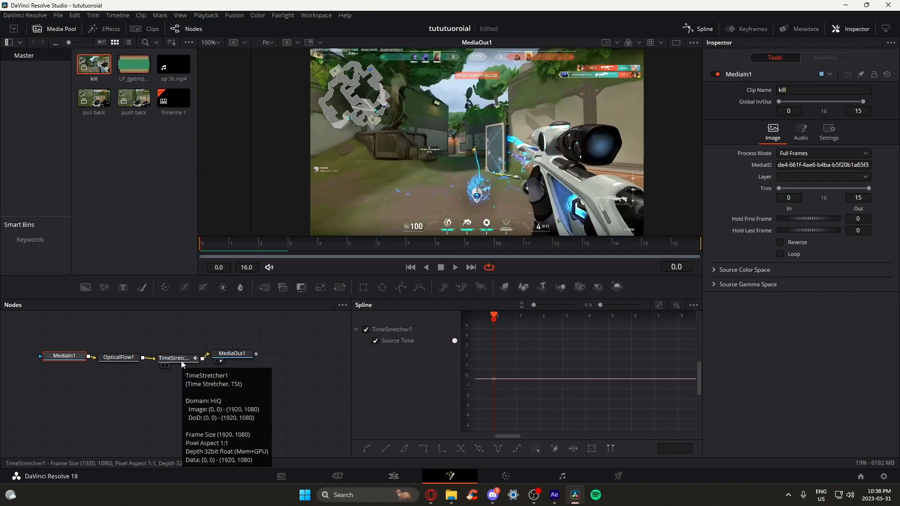
Switch the TimeStretcher to Flow interpolation and ease the start of the kill clip's Source Time curve
click(855, 127)
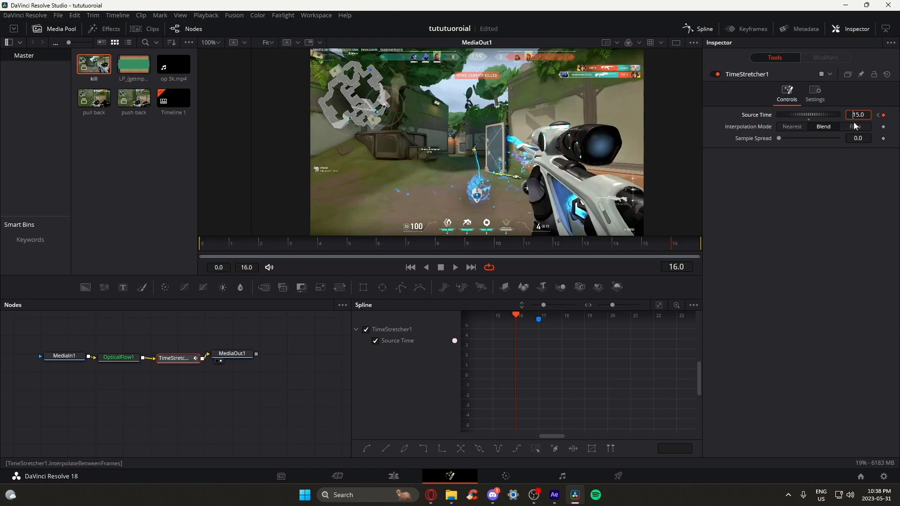
click(328, 244)
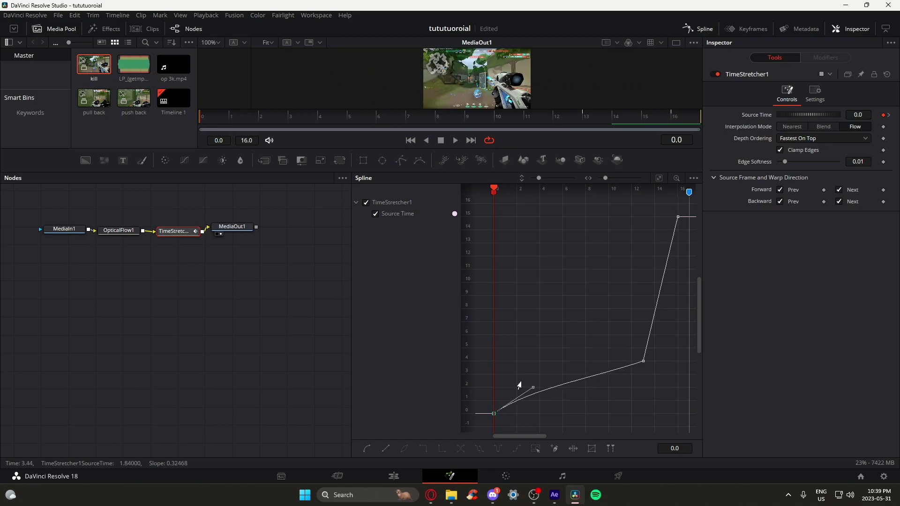
mouse_move(521, 385)
mouse_down()
mouse_move(643, 314)
mouse_move(676, 356)
mouse_up()
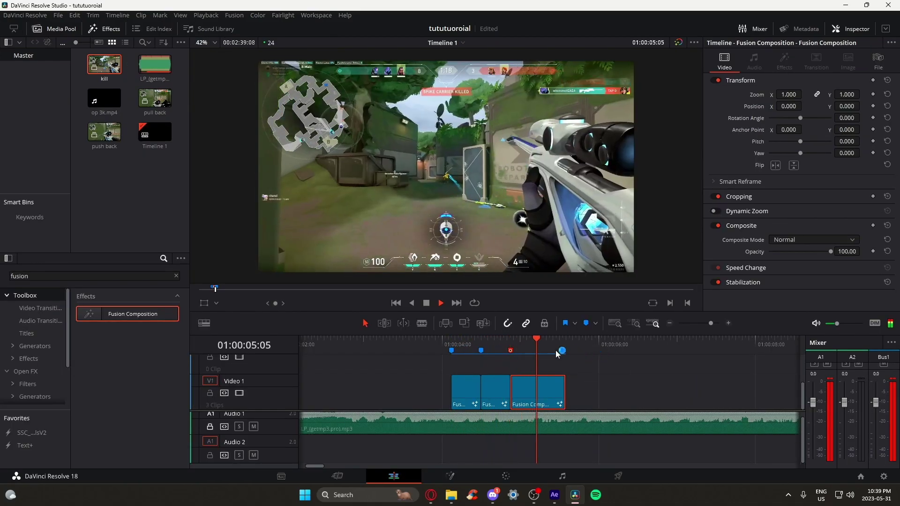
Scrub the edit to review the ramps, then bring the kill clip back into its Fusion composition
drag(536, 343, 588, 366)
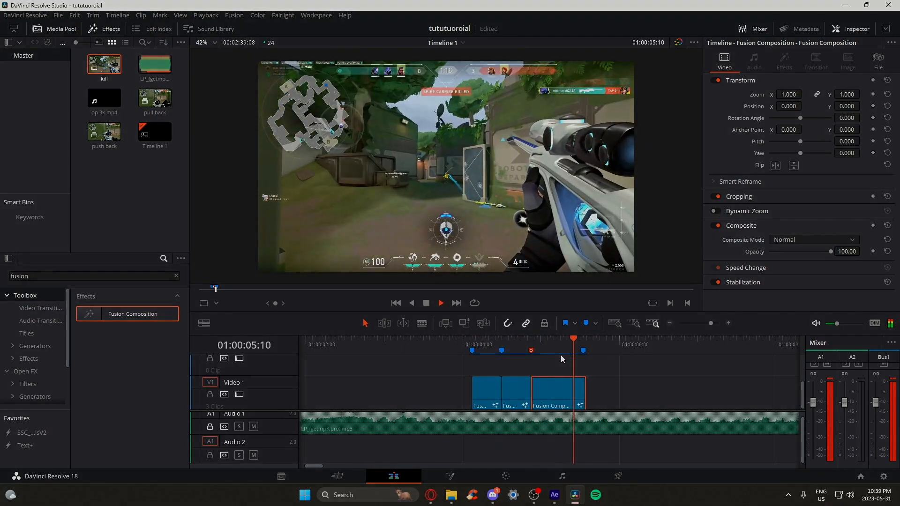
right_click(560, 389)
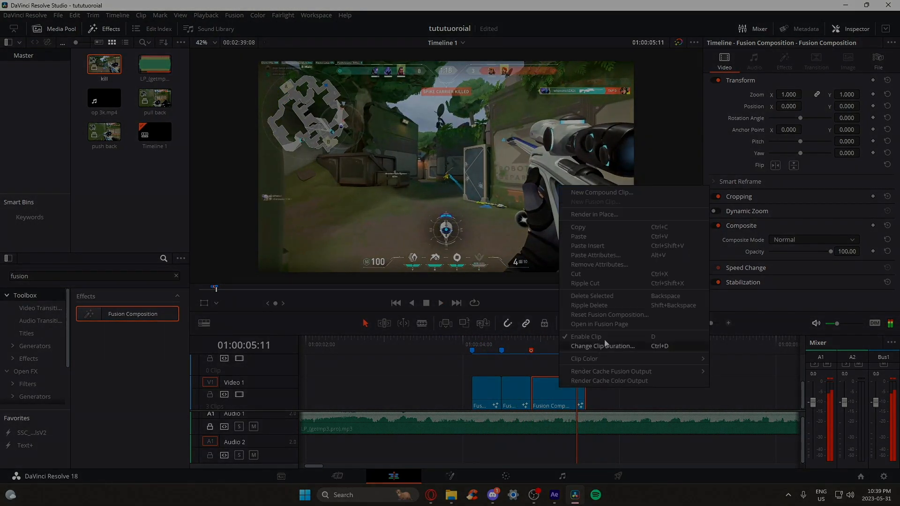
click(607, 325)
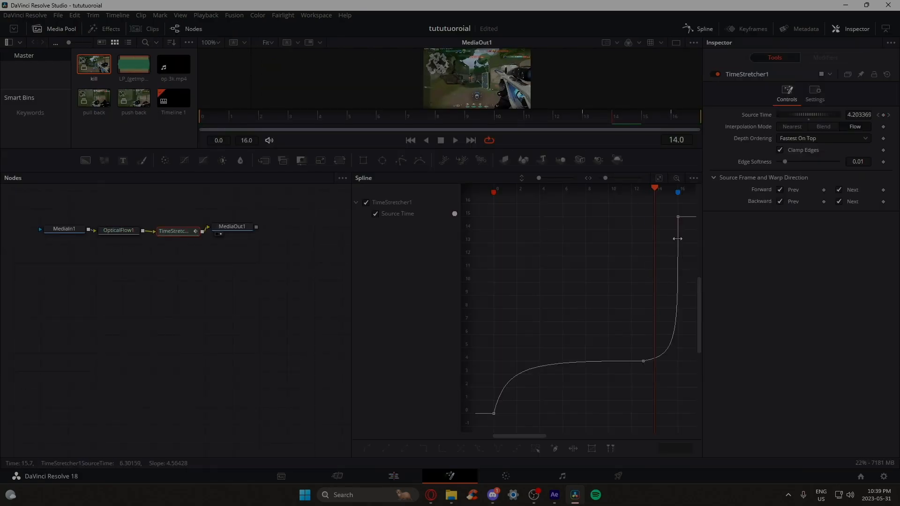
Select the knee keyframe near frame 12 and reshape its bezier tangents to flatten the slow section before the final rise
click(632, 309)
drag(607, 358, 604, 357)
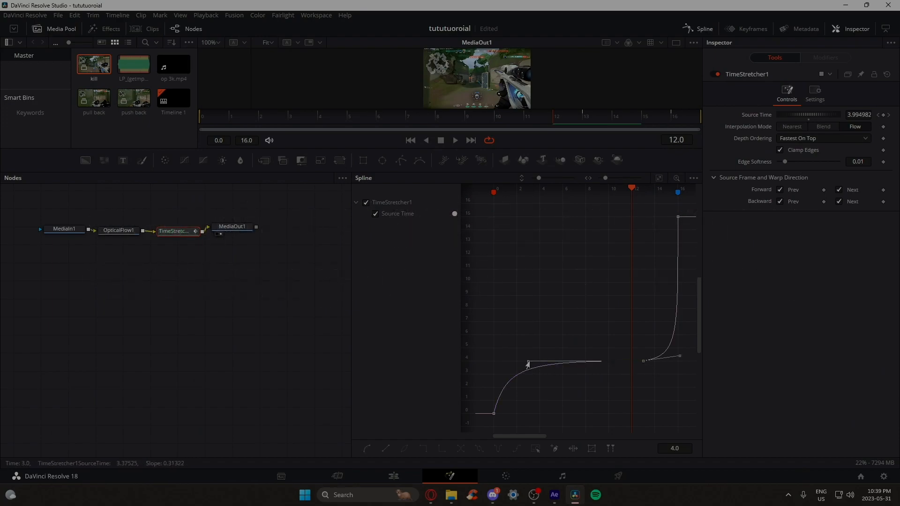
drag(526, 363, 530, 367)
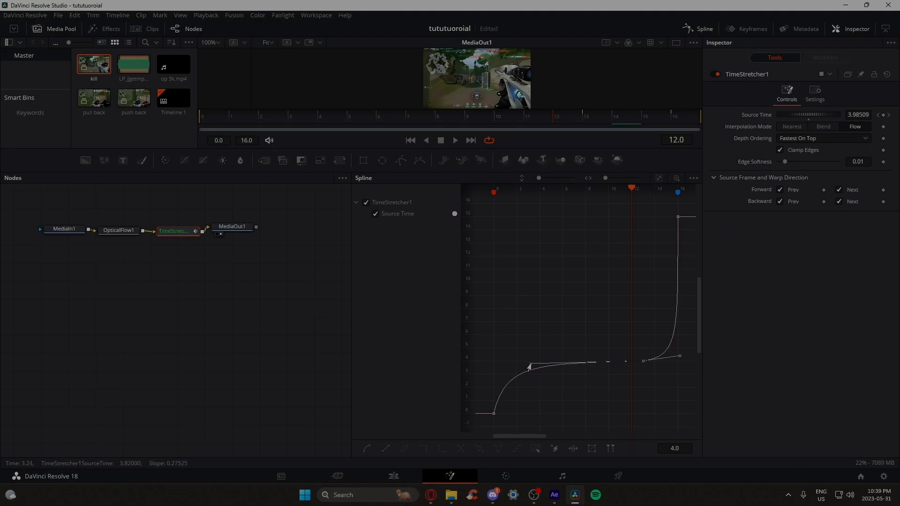
drag(511, 406, 499, 372)
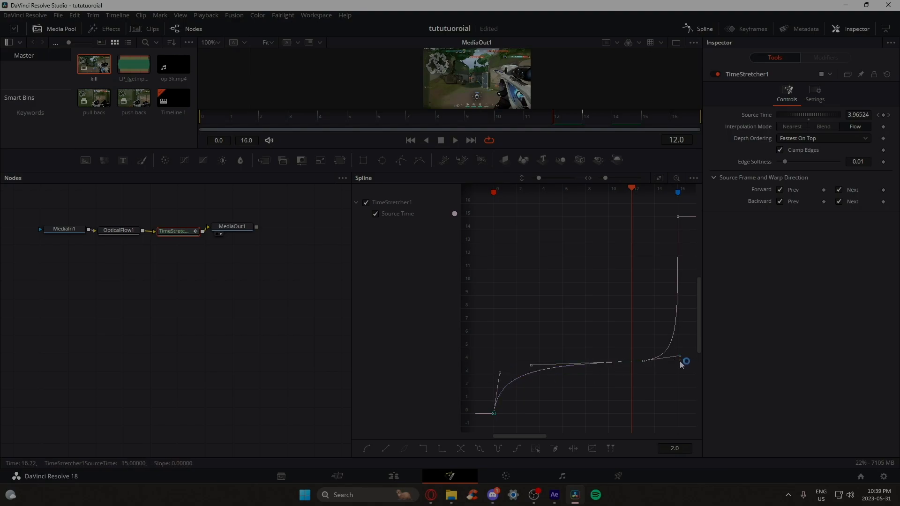
drag(681, 363, 679, 361)
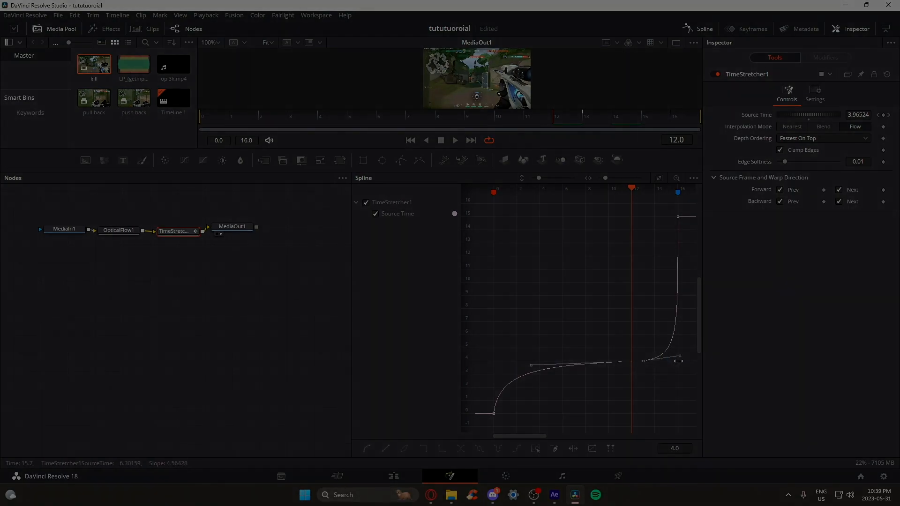